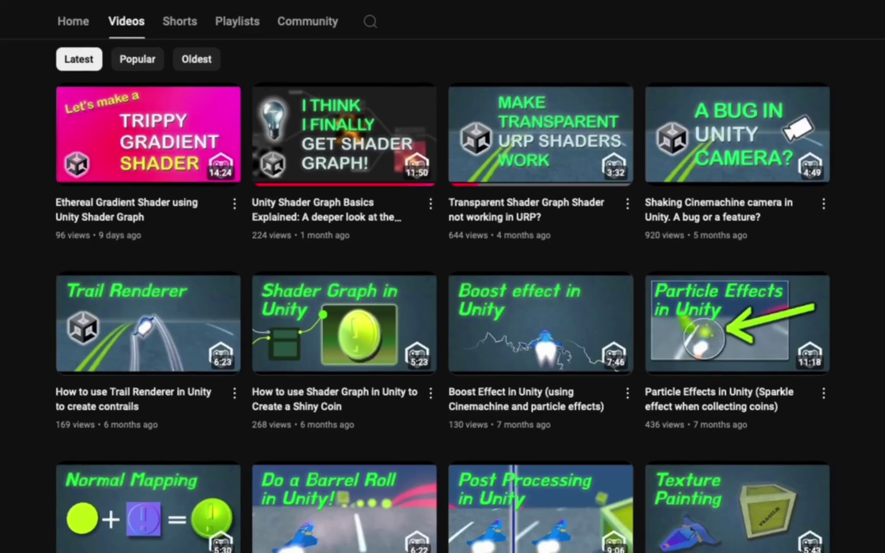
{"action": "scroll", "coordinate": [442, 296], "scroll_direction": "down", "scroll_amount": 1}
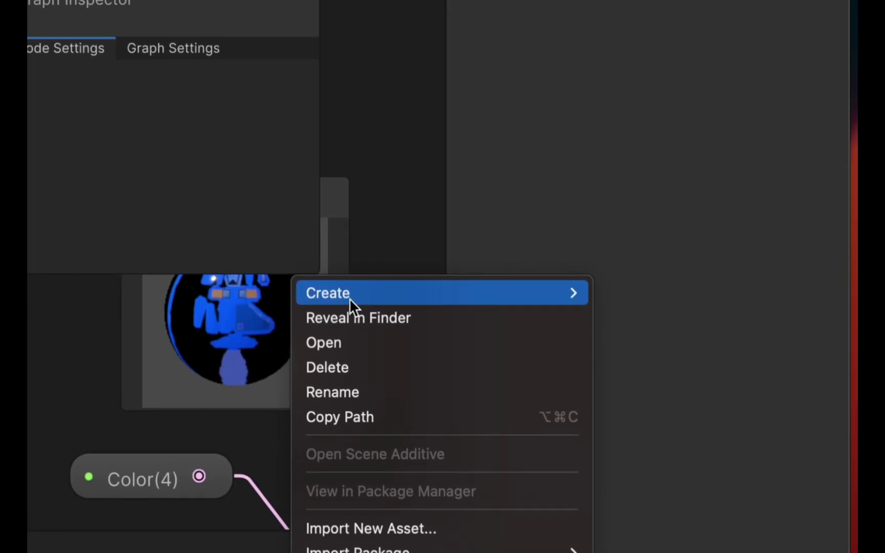
Create a new URP Lit Shader Graph asset in the project
{"action": "mouse_move", "coordinate": [350, 300]}
{"action": "mouse_move", "coordinate": [672, 43]}
{"action": "mouse_move", "coordinate": [485, 58]}
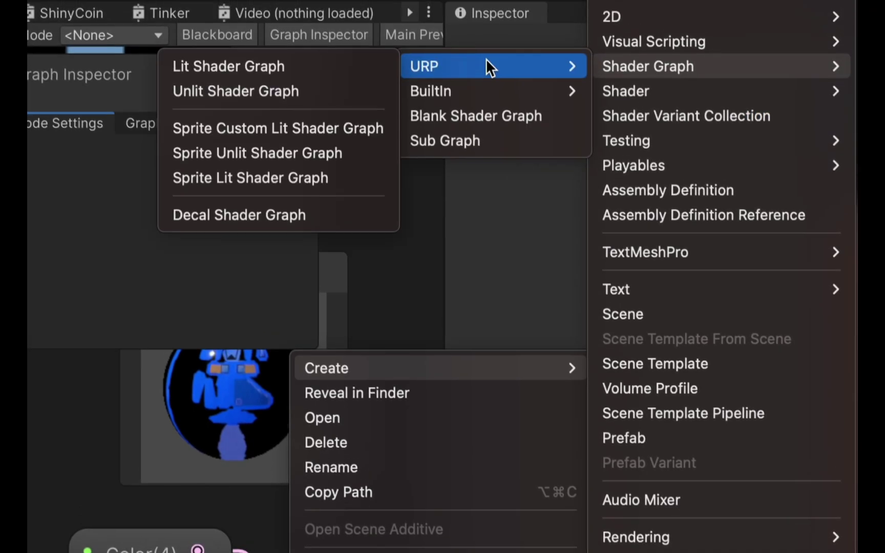
{"action": "left_click", "coordinate": [271, 66]}
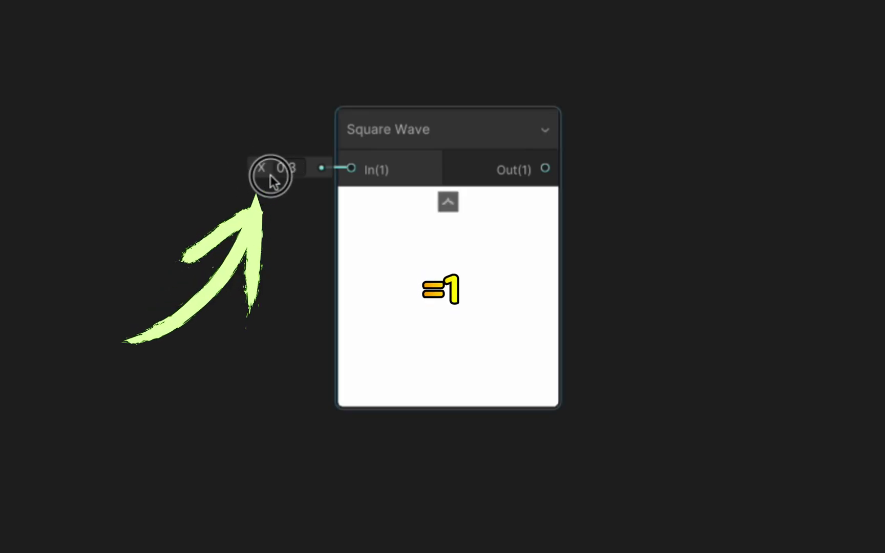
Try different input values on the Square Wave node, and connect the Time node's Time output to its In port
{"action": "left_click_drag", "start_coordinate": [277, 177], "coordinate": [279, 179]}
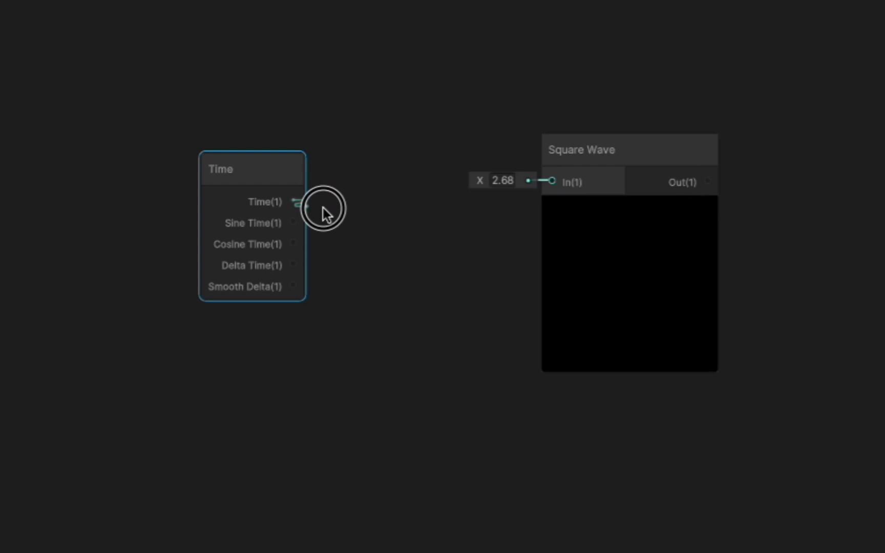
{"action": "left_click_drag", "start_coordinate": [550, 185], "coordinate": [550, 183]}
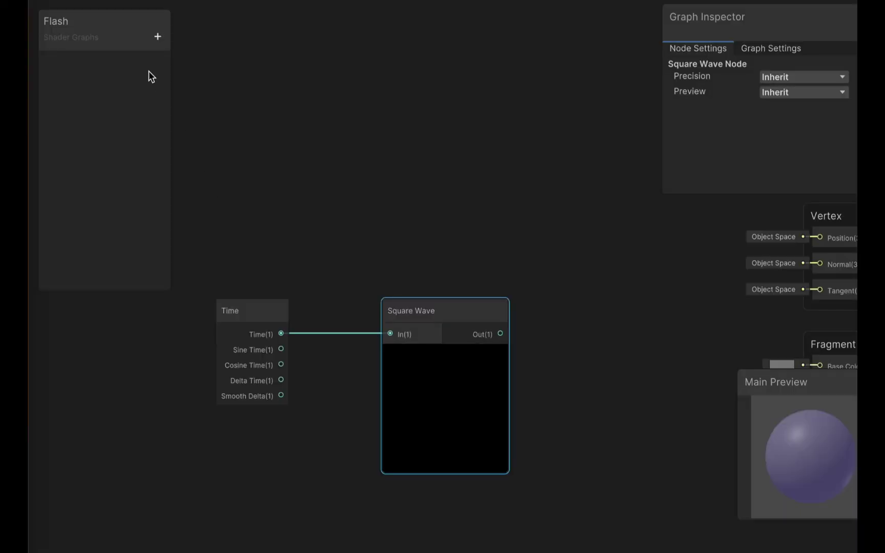
Add a Color property to the Flash graph and set its default colour to red
{"action": "left_click", "coordinate": [159, 37]}
{"action": "left_click", "coordinate": [182, 134]}
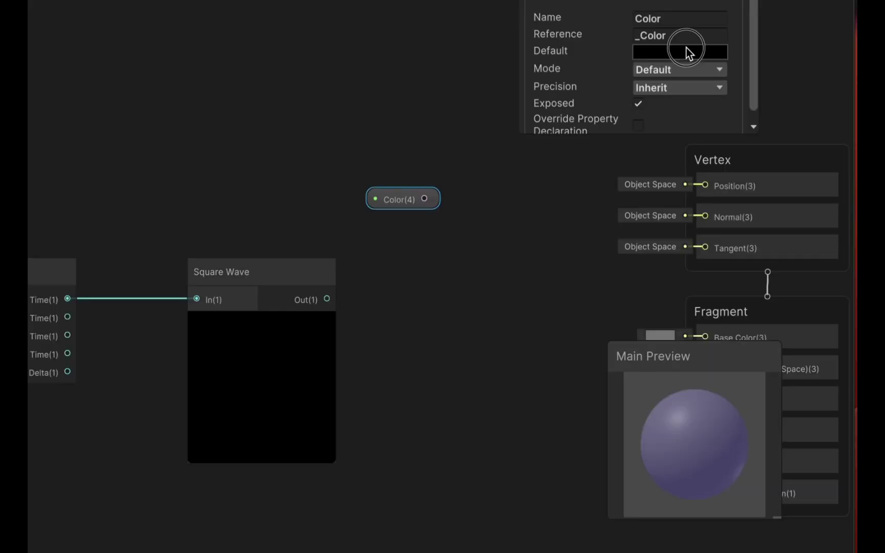
{"action": "left_click", "coordinate": [687, 50]}
{"action": "left_click", "coordinate": [767, 166]}
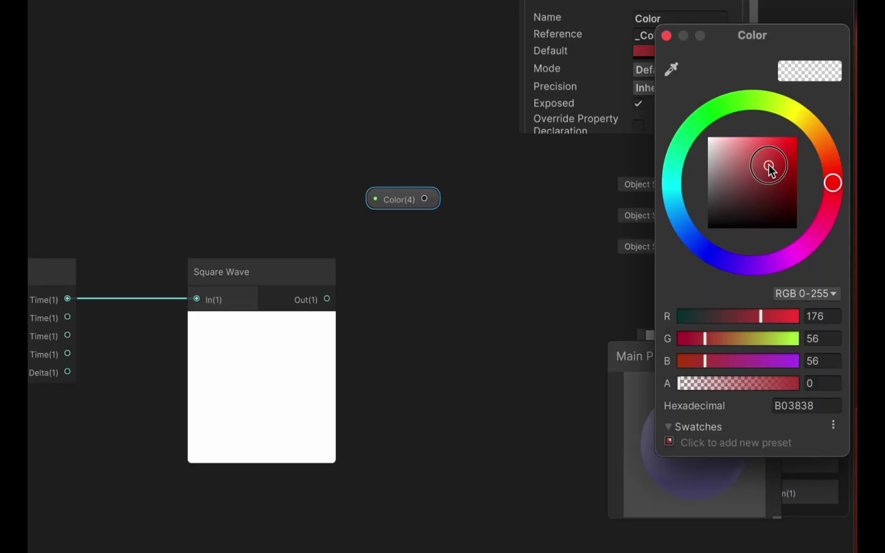
Create a Multiply node with the Square Wave output in A and the Color property in B
{"action": "left_click_drag", "start_coordinate": [327, 299], "coordinate": [448, 290]}
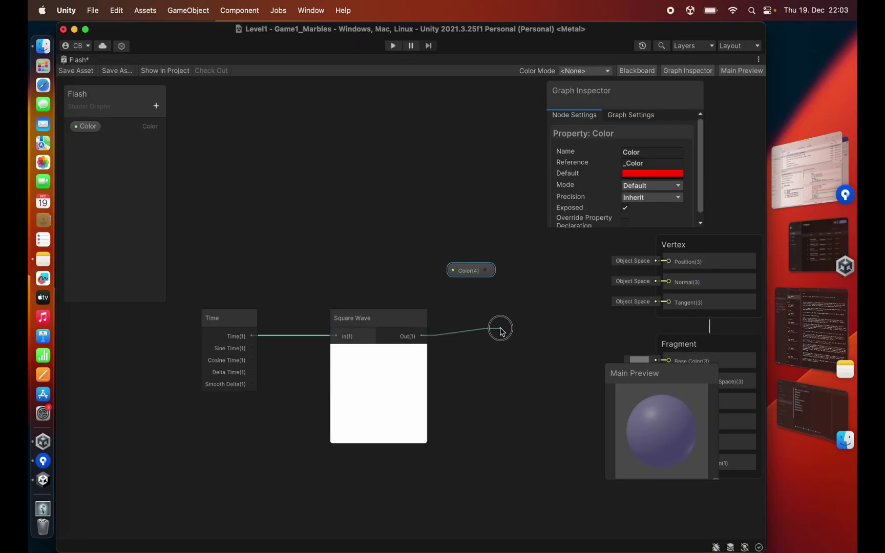
{"action": "left_click_drag", "start_coordinate": [501, 331], "coordinate": [504, 325]}
{"action": "type", "text": "multiply"}
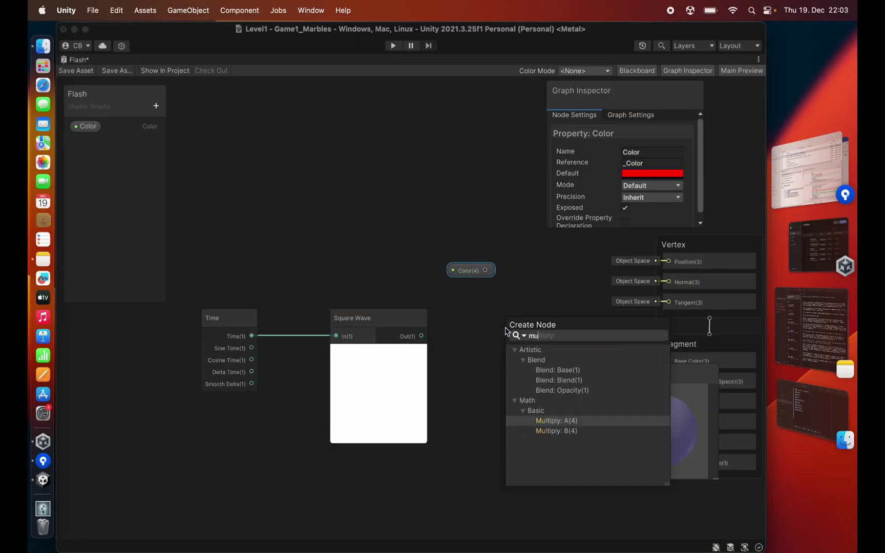
{"action": "key", "text": "Return"}
{"action": "left_click_drag", "start_coordinate": [477, 265], "coordinate": [504, 351]}
Add a Texture 2D property and feed it into a new Sample Texture 2D node
{"action": "left_click", "coordinate": [156, 106]}
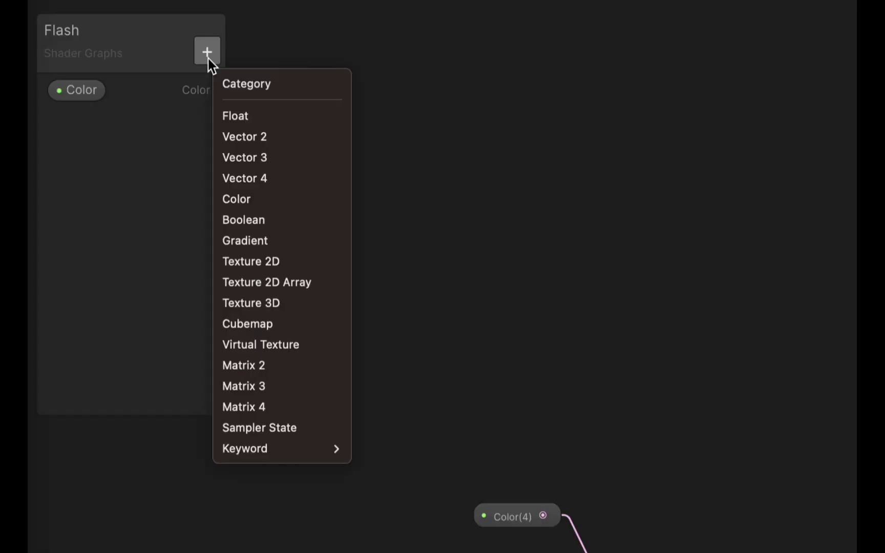
{"action": "left_click", "coordinate": [193, 209]}
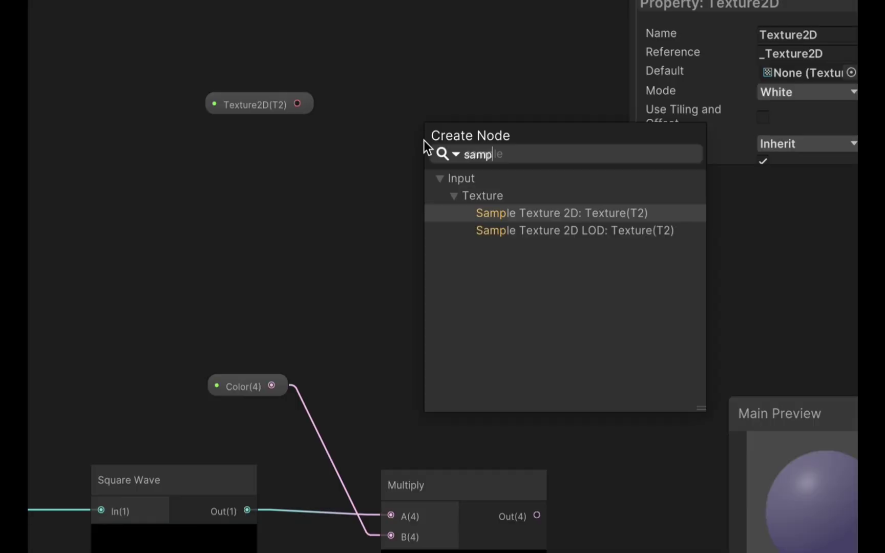
{"action": "type", "text": "le"}
{"action": "key", "text": "Return"}
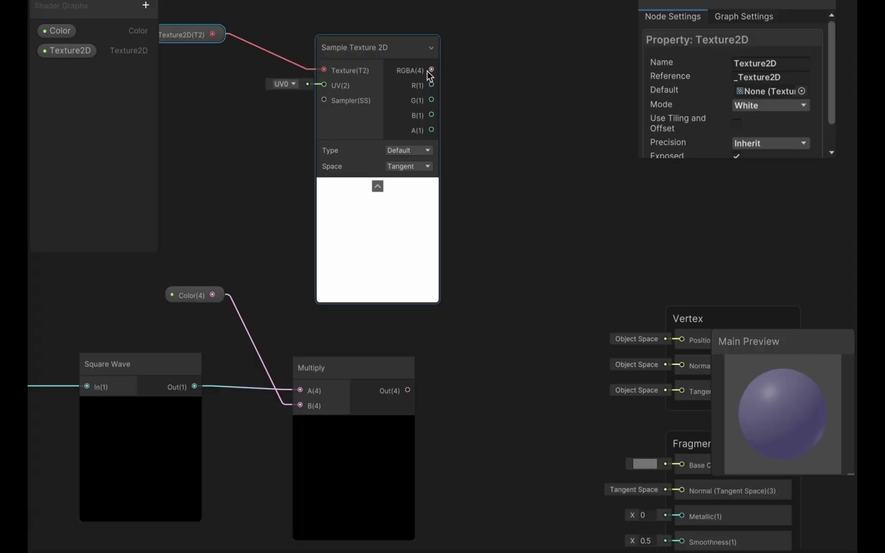
Create an Add node with the sampled texture's RGBA in A and the Multiply output in B
{"action": "left_click_drag", "start_coordinate": [431, 70], "coordinate": [484, 307]}
{"action": "left_click", "coordinate": [409, 390]}
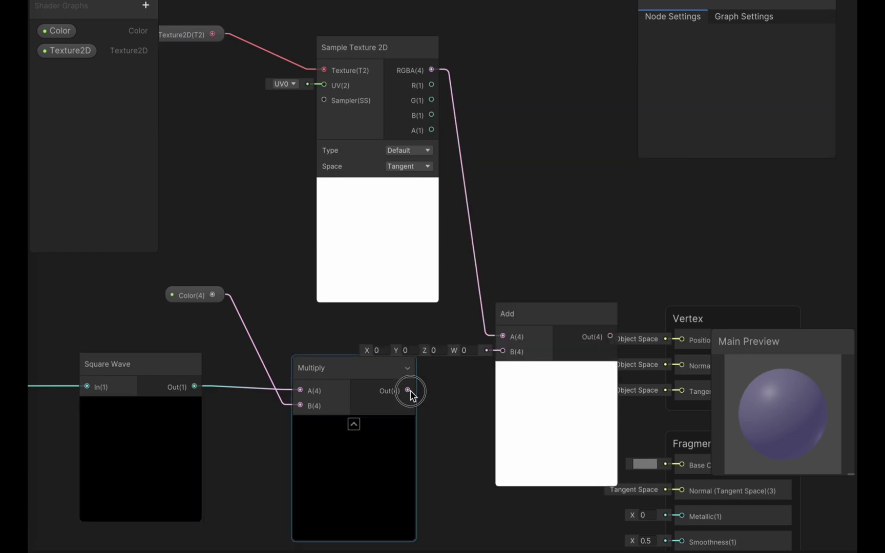
{"action": "left_click_drag", "start_coordinate": [408, 391], "coordinate": [503, 351]}
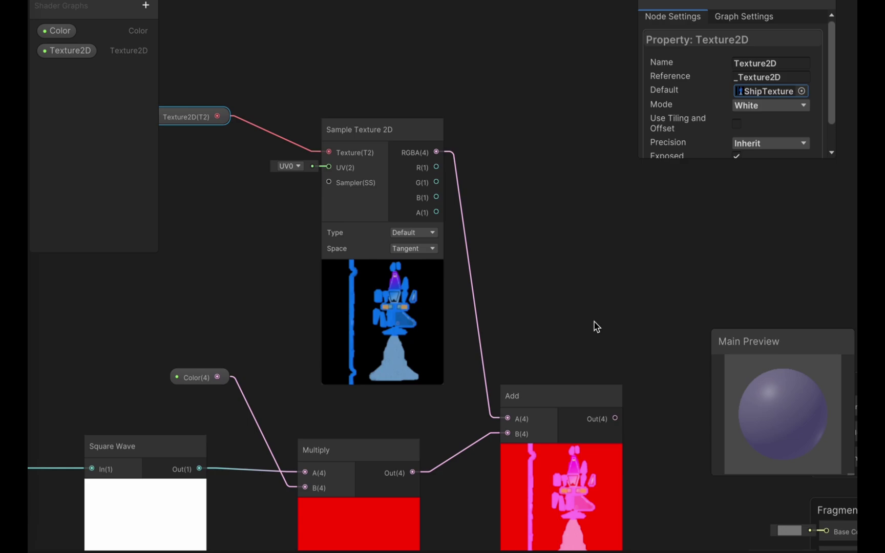
Connect the Add node's output to the fragment's Base Color and rotate the preview sphere to inspect the texture
{"action": "middle_click_drag", "start_coordinate": [595, 326], "coordinate": [405, 70]}
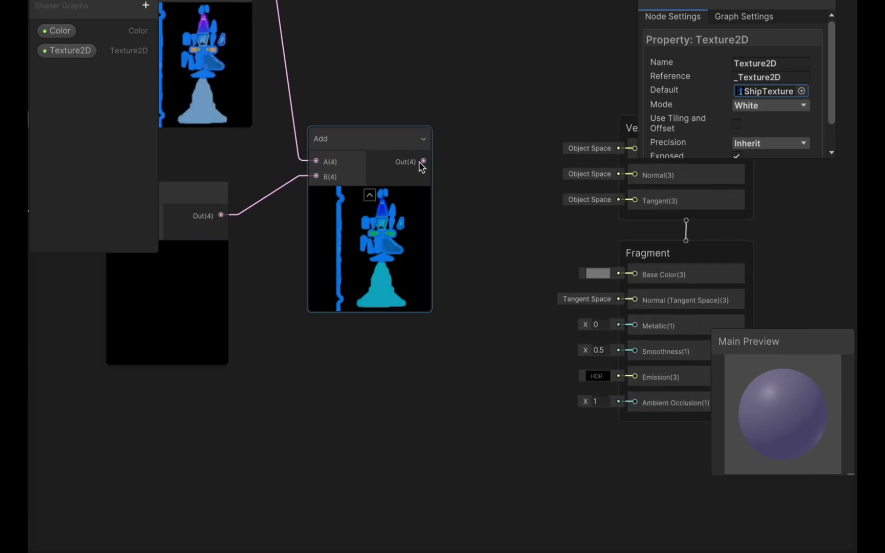
{"action": "left_click_drag", "start_coordinate": [423, 161], "coordinate": [635, 275]}
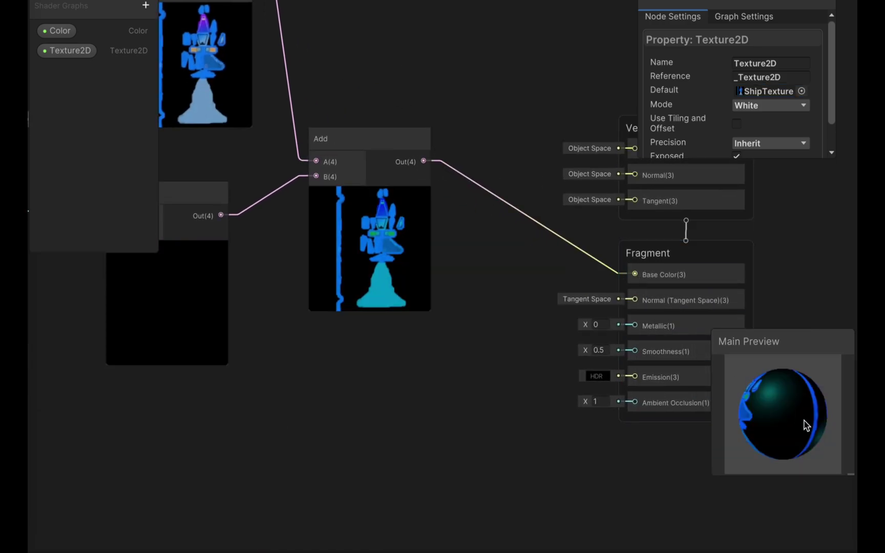
{"action": "left_click_drag", "start_coordinate": [840, 418], "coordinate": [843, 444]}
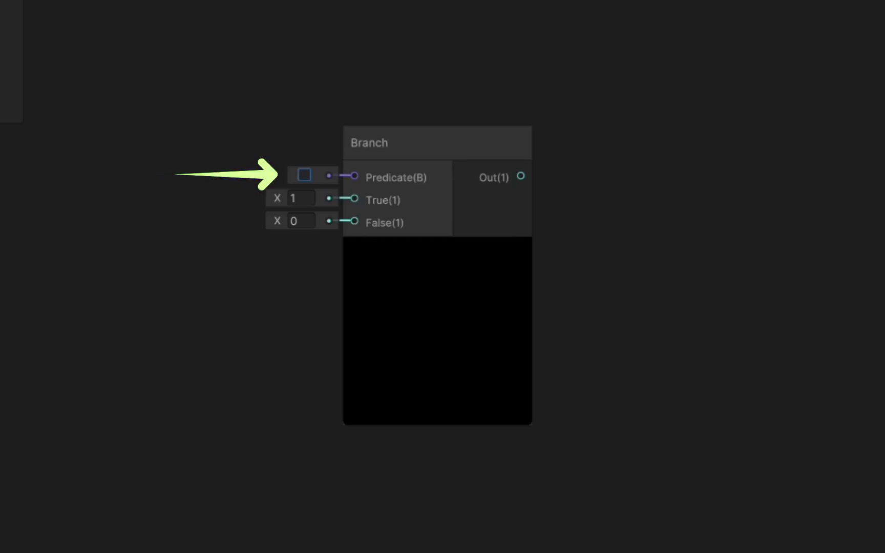
Switch the Branch node's Predicate on and off again to compare its True and False outputs
{"action": "left_click", "coordinate": [304, 175]}
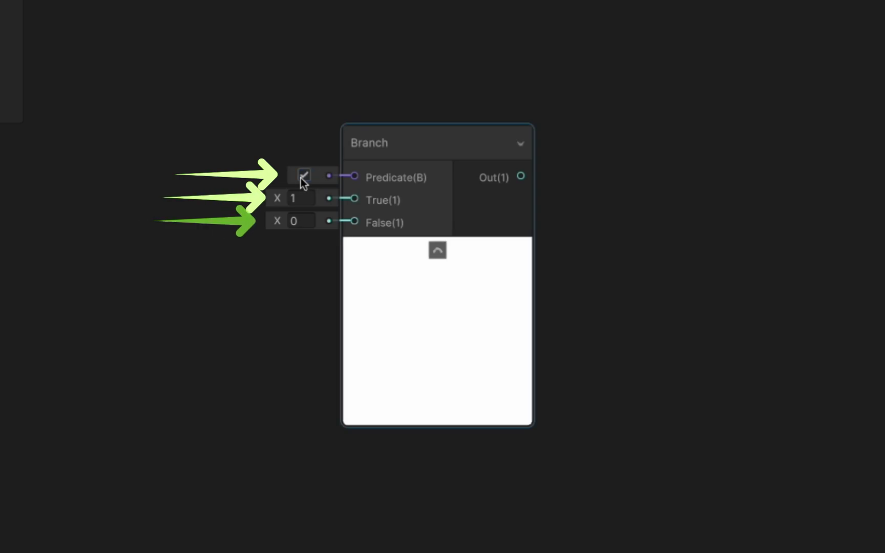
{"action": "left_click", "coordinate": [302, 179]}
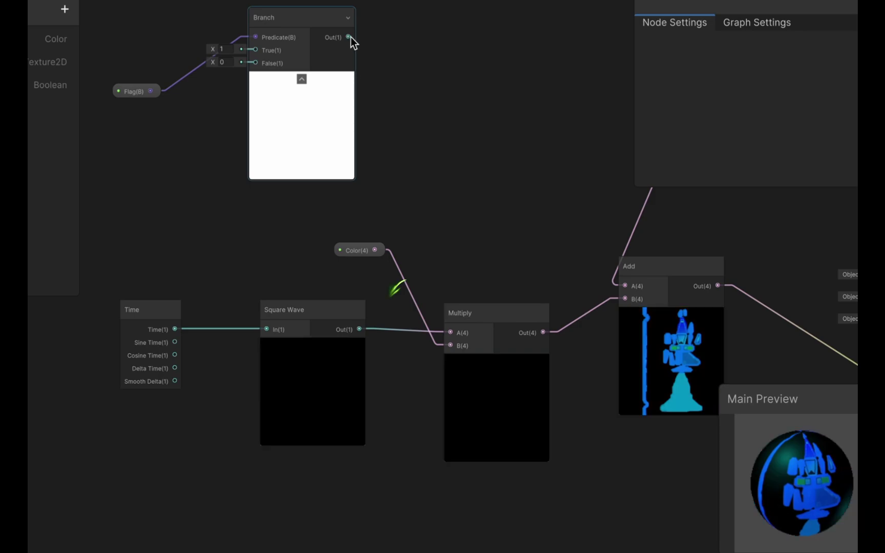
Create a Multiply node that combines the Branch output in A with the Square Wave output in B
{"action": "mouse_move", "coordinate": [350, 37]}
{"action": "left_mouse_down"}
{"action": "mouse_move", "coordinate": [376, 302]}
{"action": "mouse_move", "coordinate": [400, 302]}
{"action": "left_mouse_up"}
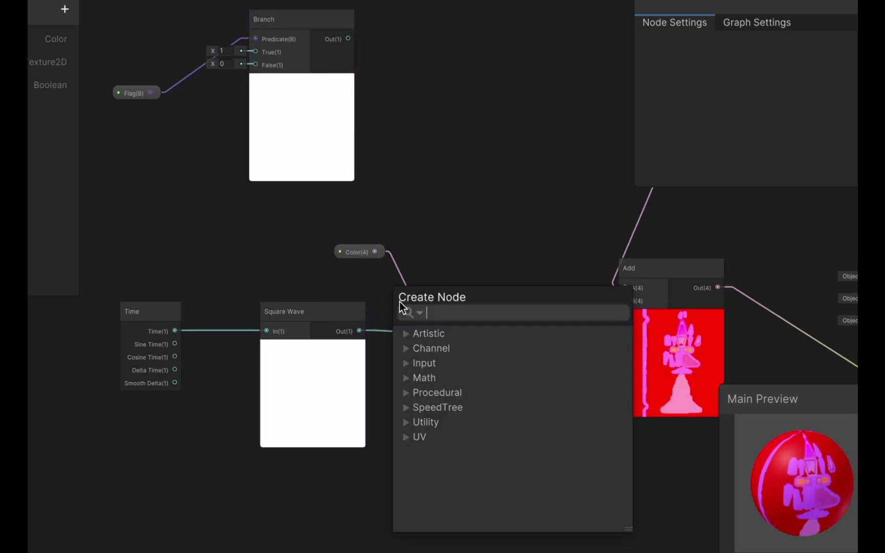
{"action": "type", "text": "mult"}
{"action": "key", "text": "Return"}
{"action": "left_click_drag", "start_coordinate": [334, 306], "coordinate": [391, 331]}
Rearrange the two Multiply nodes and connect the new one's output to input A of the colour Multiply node
{"action": "left_click_drag", "start_coordinate": [524, 316], "coordinate": [595, 359]}
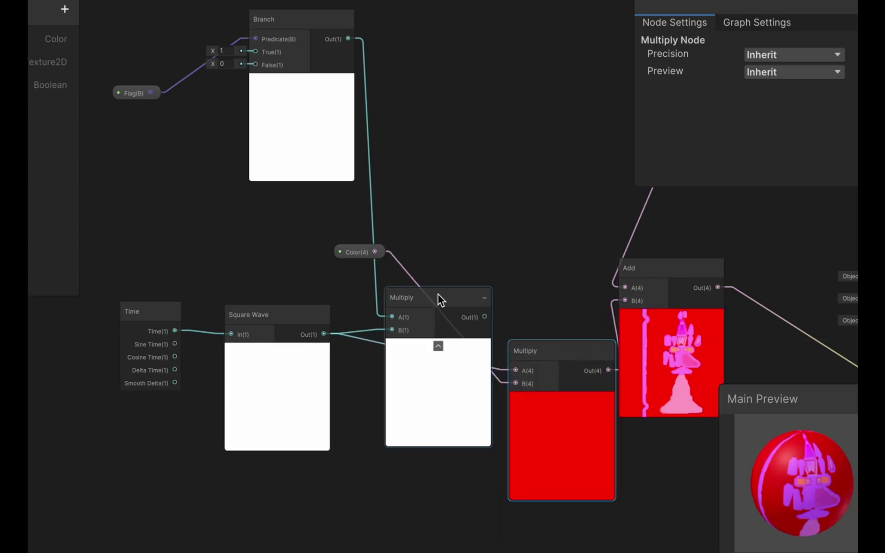
{"action": "left_click_drag", "start_coordinate": [416, 306], "coordinate": [410, 404]}
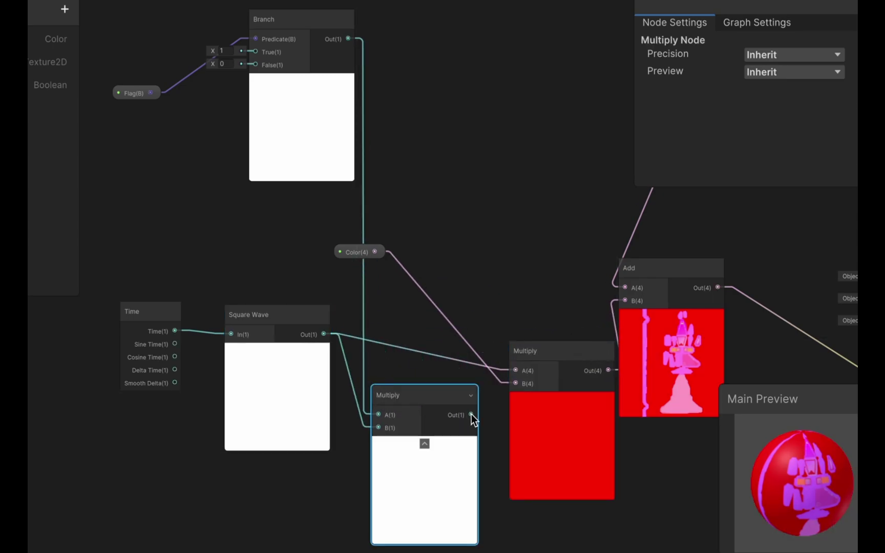
{"action": "left_click_drag", "start_coordinate": [470, 415], "coordinate": [513, 370]}
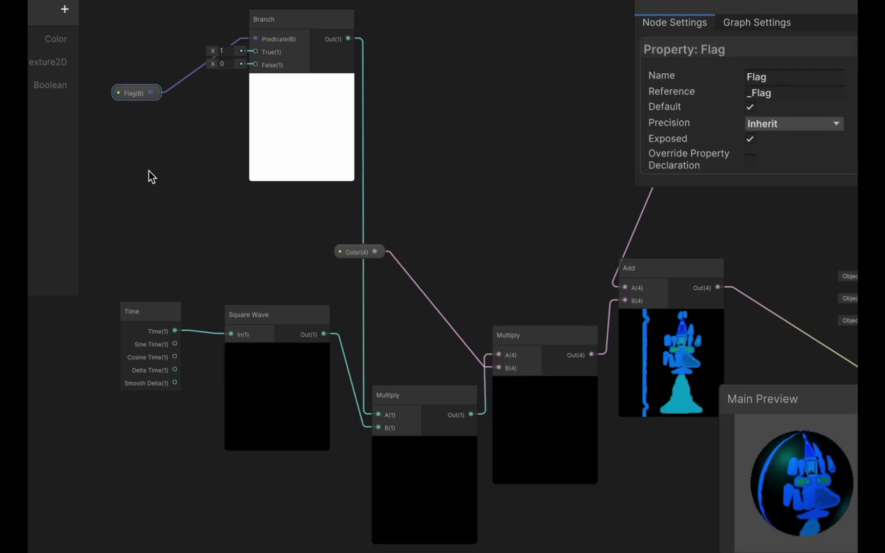
Toggle the Flag property's Default value off and on to test the flashing effect in the previews
{"action": "left_click", "coordinate": [146, 100]}
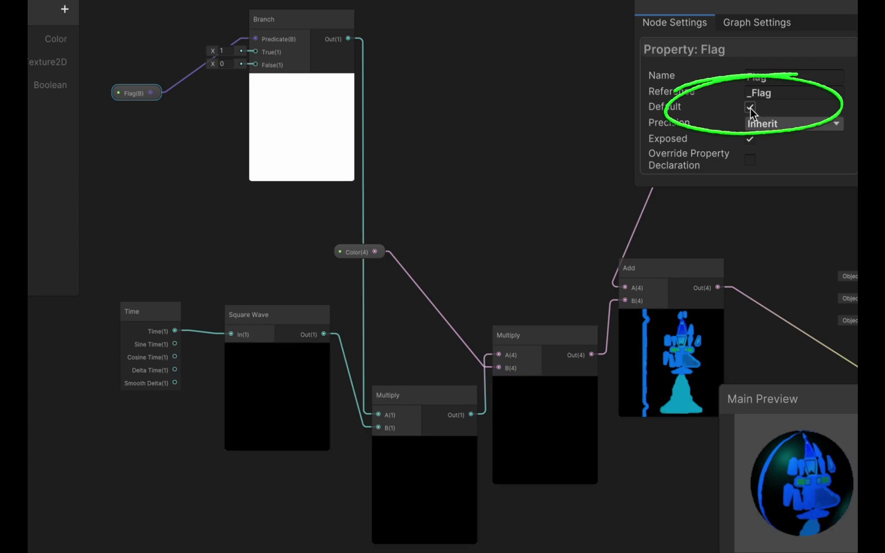
{"action": "left_click", "coordinate": [750, 107]}
{"action": "left_click", "coordinate": [751, 108]}
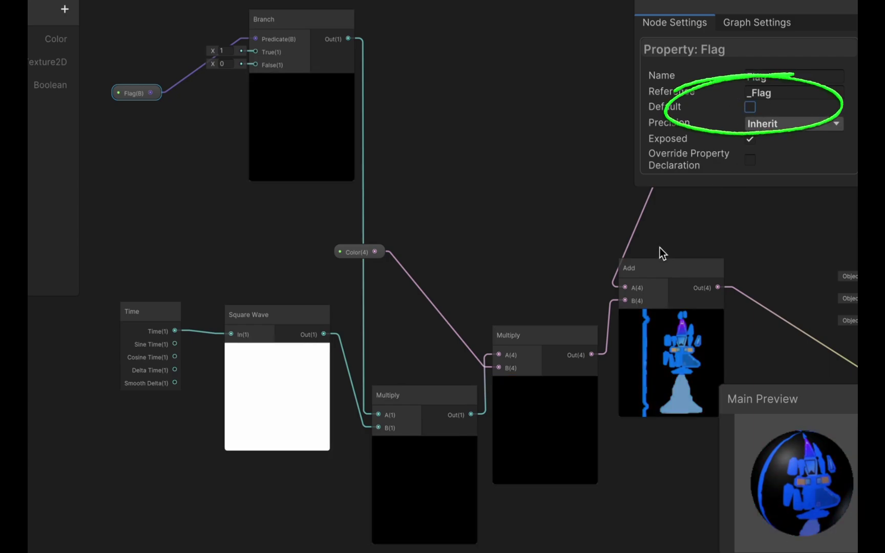
{"action": "middle_click_drag", "start_coordinate": [660, 247], "coordinate": [535, 241]}
{"action": "left_click", "coordinate": [747, 109]}
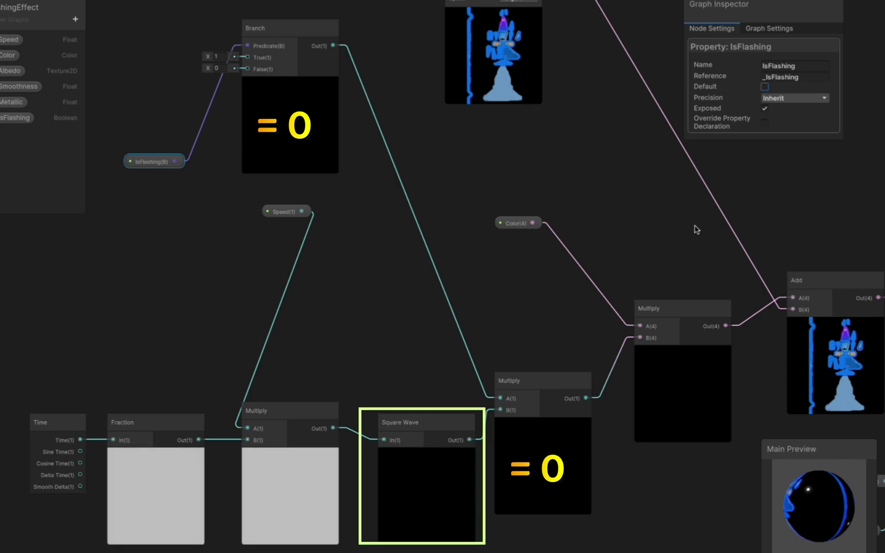
Turn the IsFlashing property's Exposed option off and on again in the FlashingEffect graph
{"action": "middle_click_drag", "start_coordinate": [694, 229], "coordinate": [430, 208]}
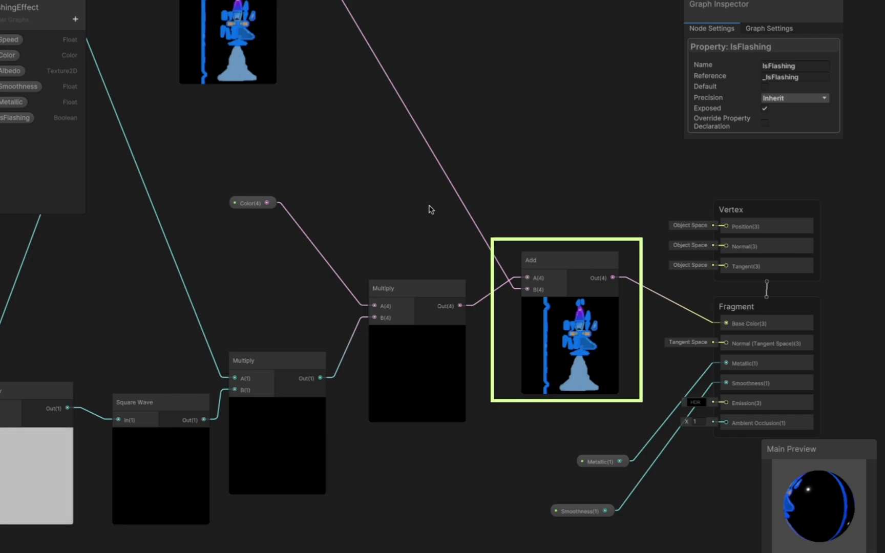
{"action": "left_click", "coordinate": [765, 108]}
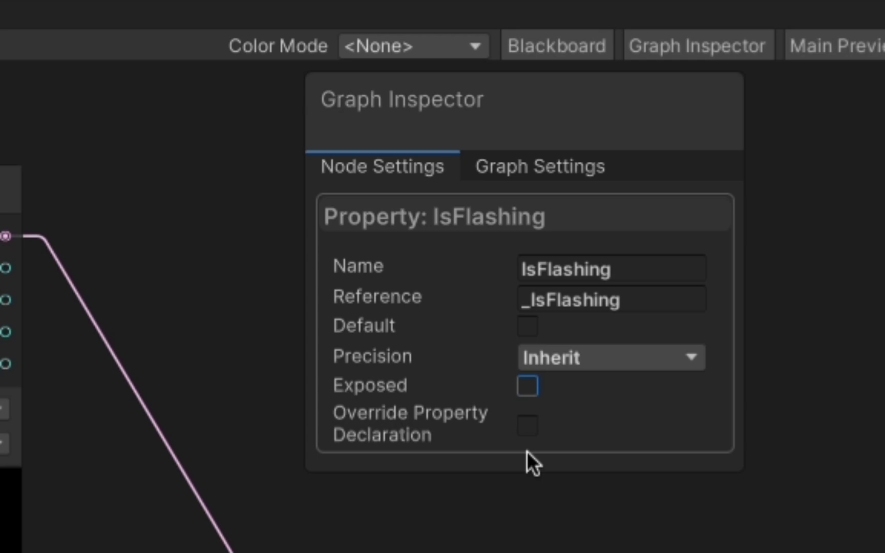
{"action": "left_click", "coordinate": [527, 390]}
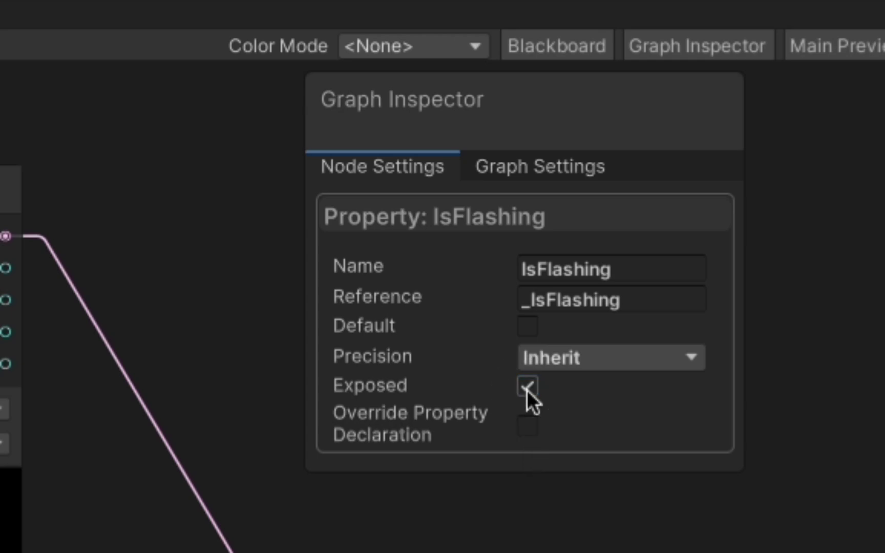